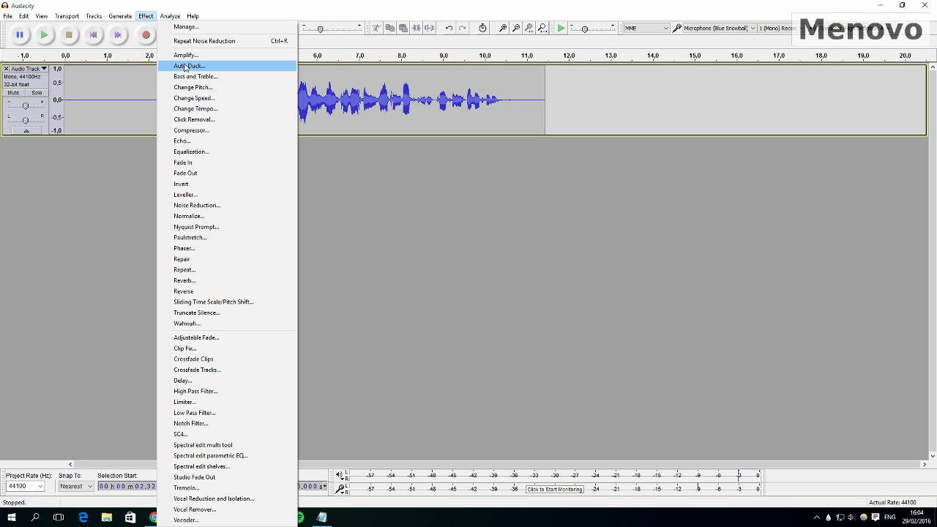
# - Review the Bass and Treble settings and open the Change Pitch effect for the whole track
pyautogui.click(235, 80)
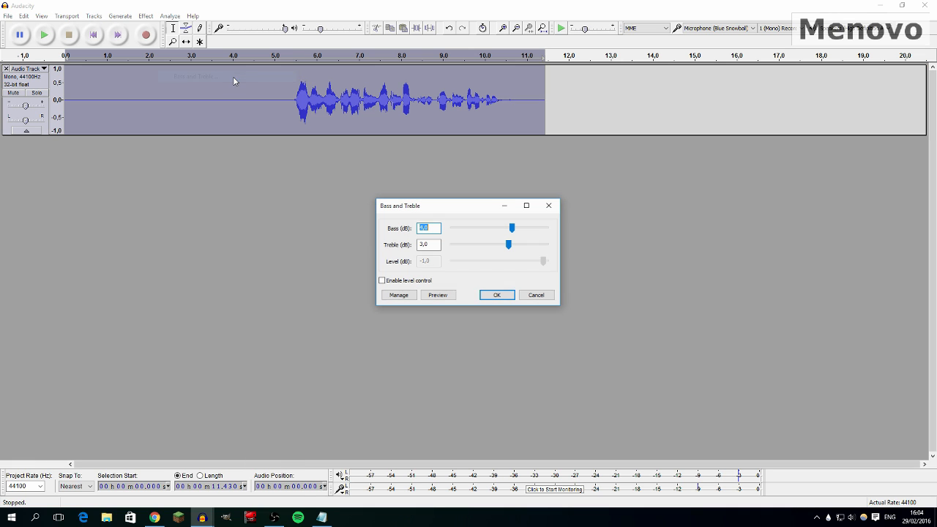
pyautogui.click(429, 244)
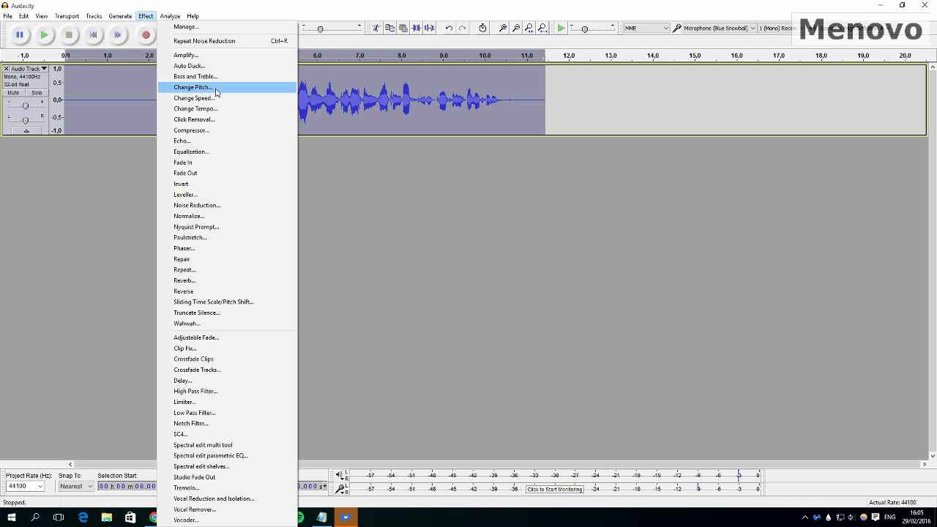
pyautogui.click(217, 92)
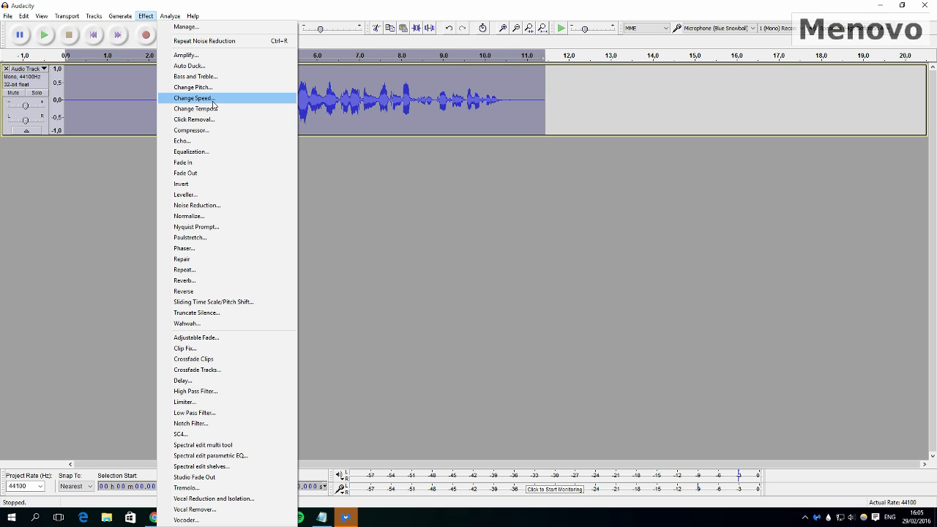
# - View the Change Speed settings without applying them, and open the Change Tempo effect
pyautogui.click(213, 101)
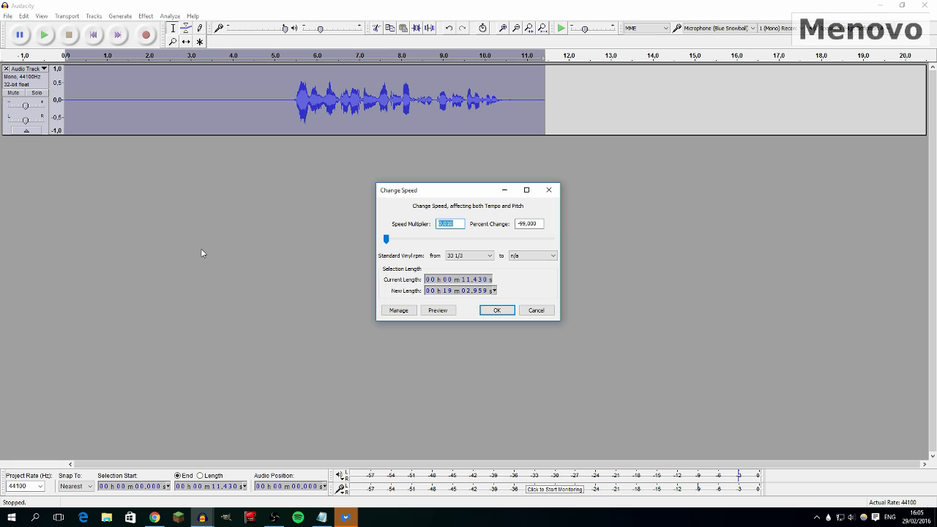
pyautogui.press('Escape')
pyautogui.click(145, 16)
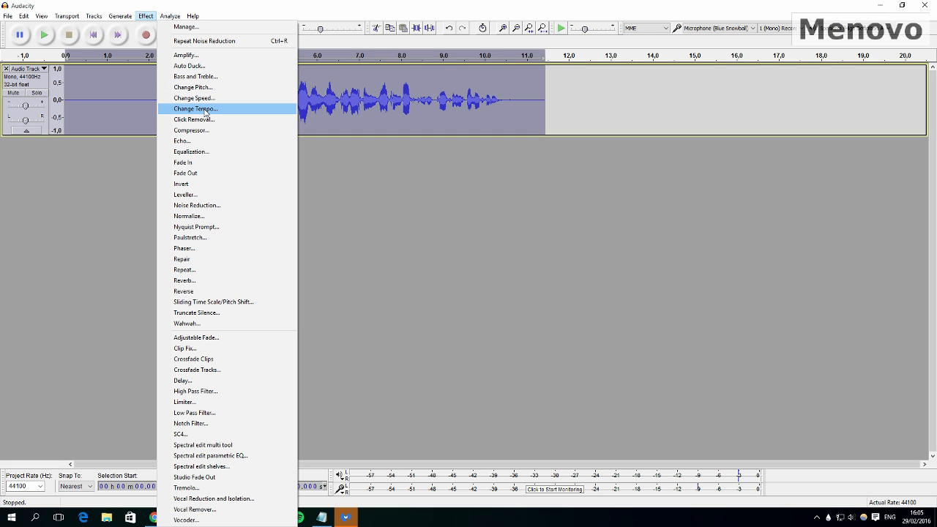
pyautogui.click(204, 112)
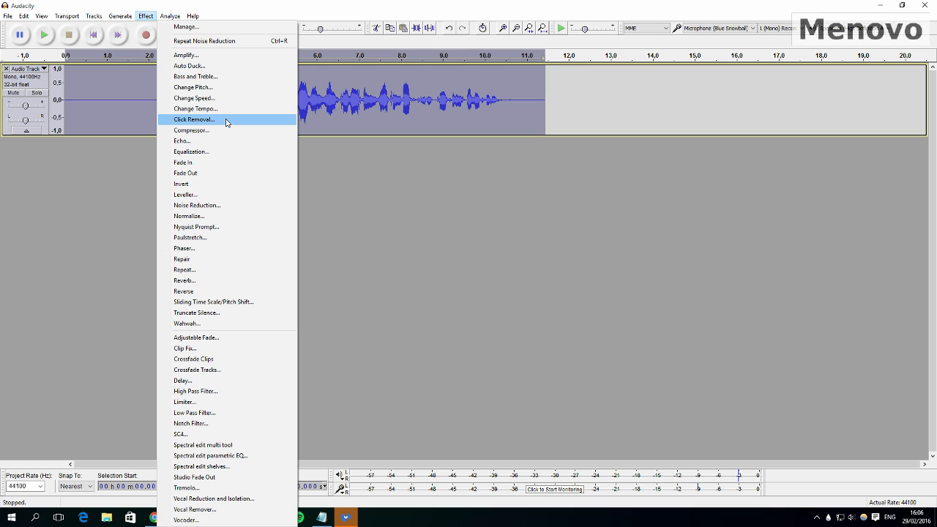
# - Try Click Removal on the whole track with a threshold of 200 and a max spike width of 20
pyautogui.click(227, 120)
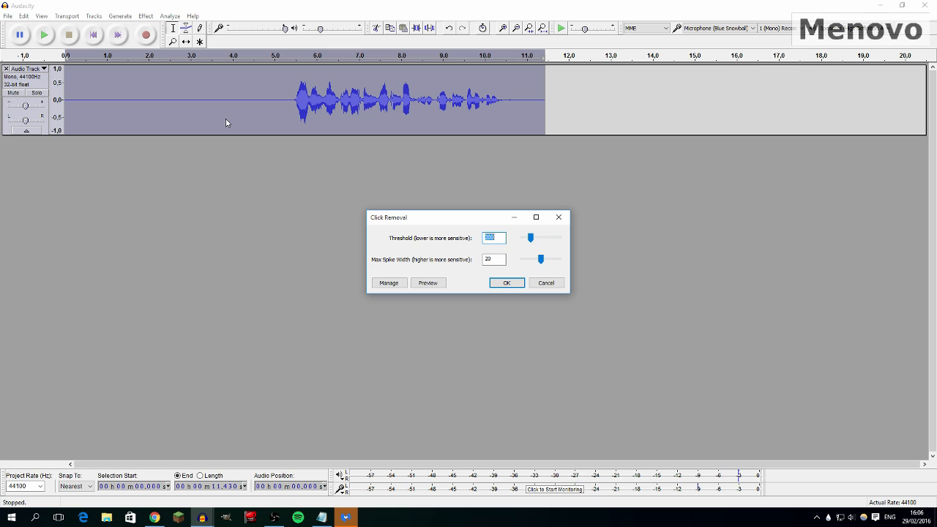
pyautogui.press('Return')
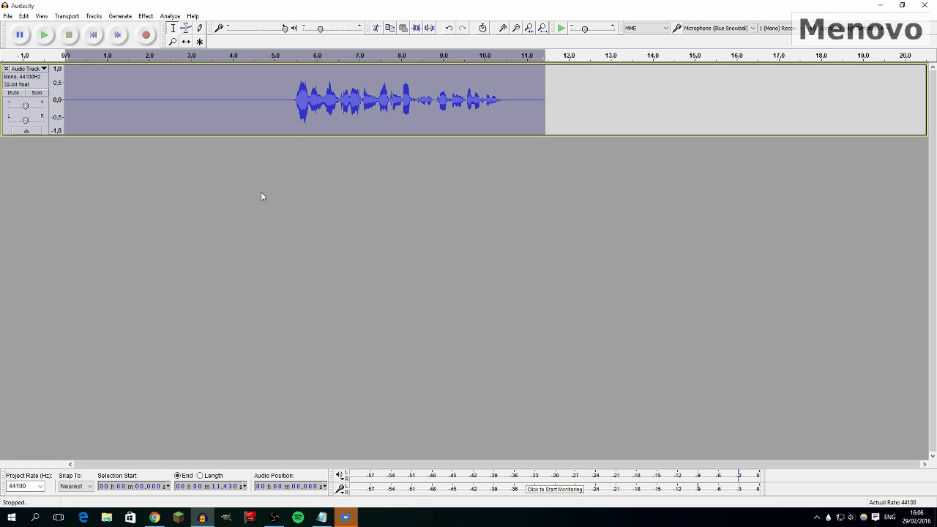
# - Open the Compressor effect and the Echo effect to view their settings
pyautogui.click(146, 15)
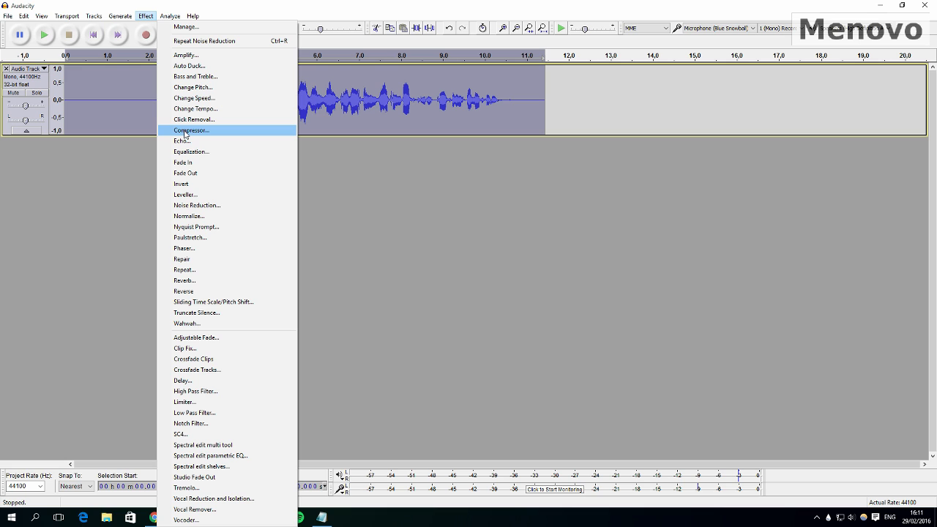
pyautogui.click(185, 131)
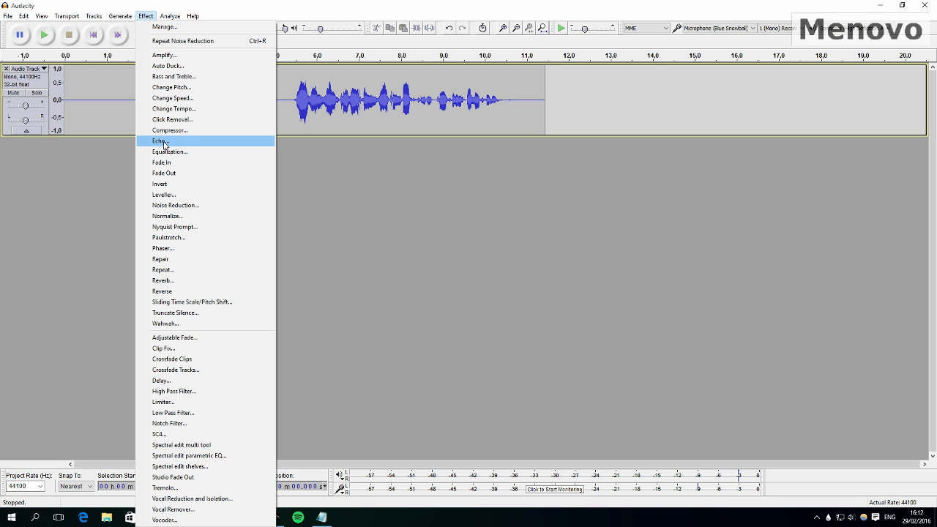
pyautogui.click(172, 141)
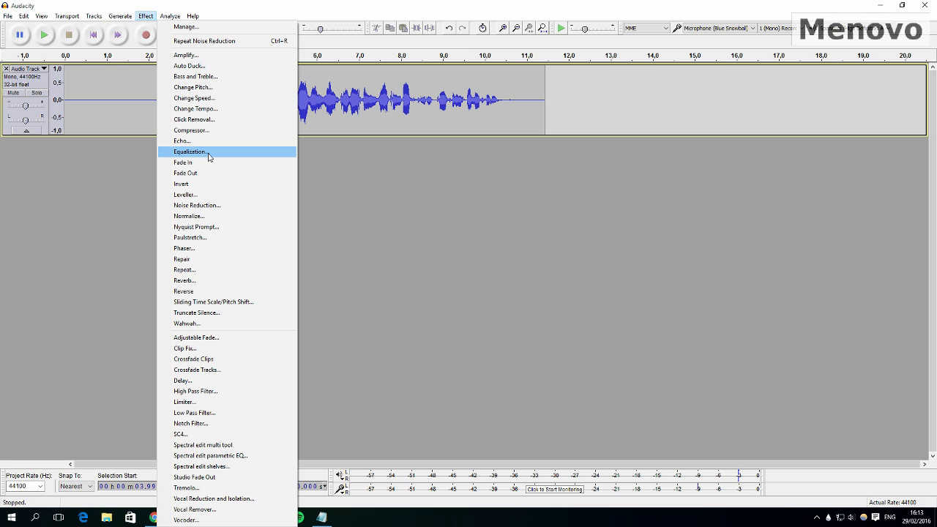
# - In Equalization, lower the 40 Hz band to about -3 dB with Graphic EQ and return to Draw Curves to view the preset curves
pyautogui.click(207, 152)
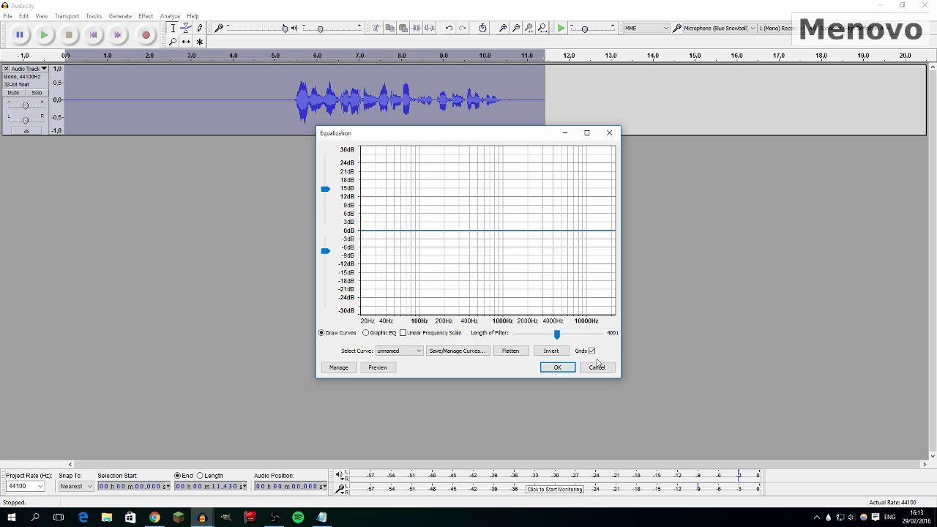
pyautogui.click(366, 333)
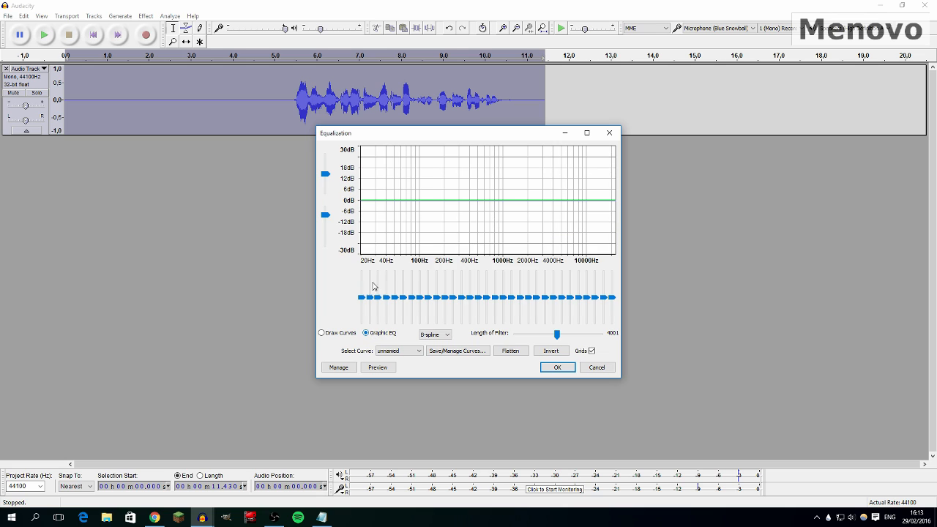
pyautogui.moveTo(386, 298)
pyautogui.mouseDown()
pyautogui.moveTo(384, 274)
pyautogui.moveTo(387, 316)
pyautogui.moveTo(387, 302)
pyautogui.mouseUp()
pyautogui.click(330, 334)
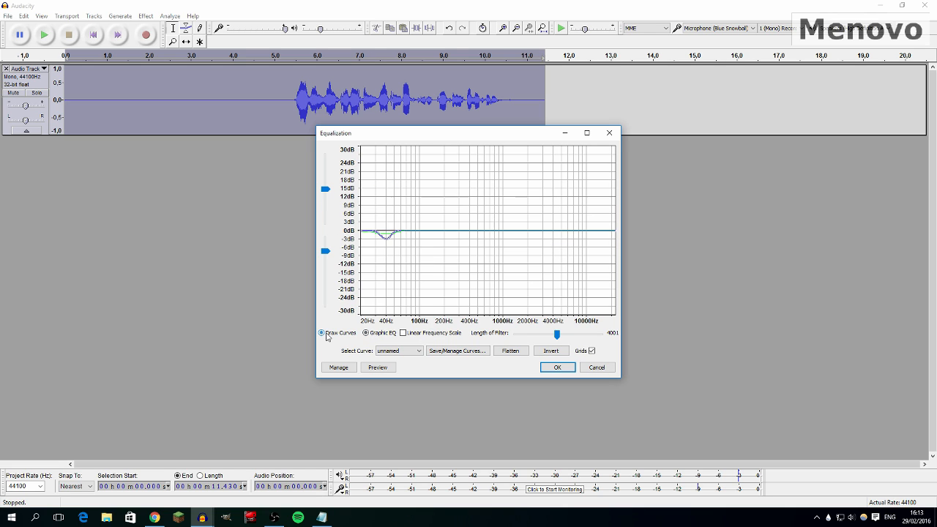
pyautogui.click(388, 351)
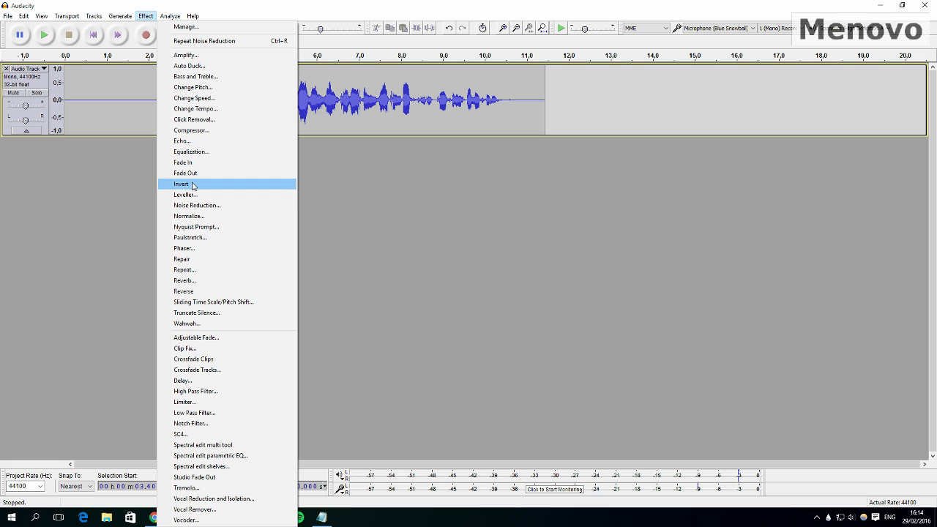
# - Invert the whole track's waveform
pyautogui.click(189, 188)
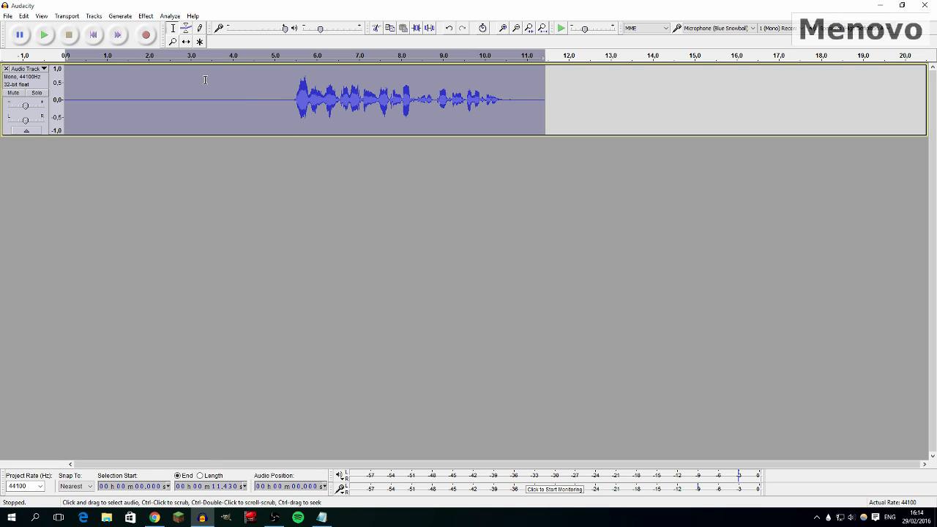
# - Capture a noise profile from the audio track with Noise Reduction
pyautogui.click(146, 15)
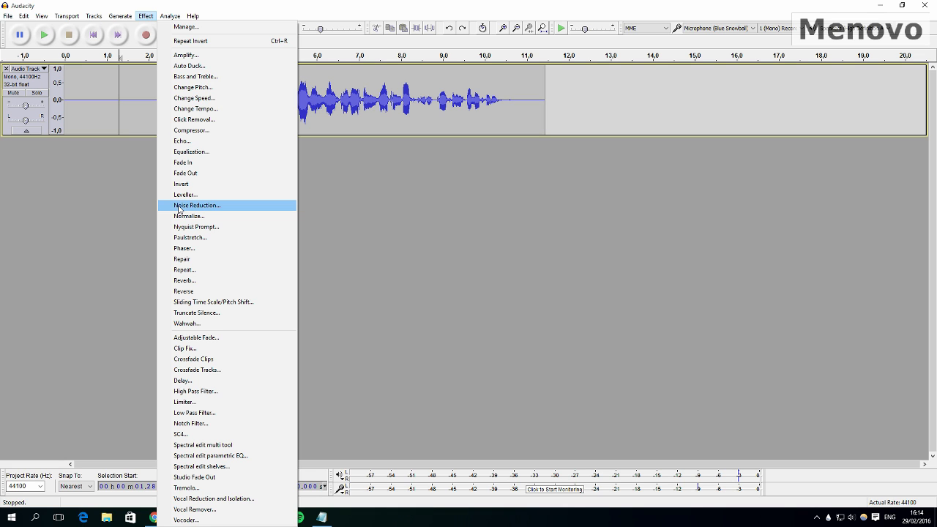
pyautogui.click(178, 205)
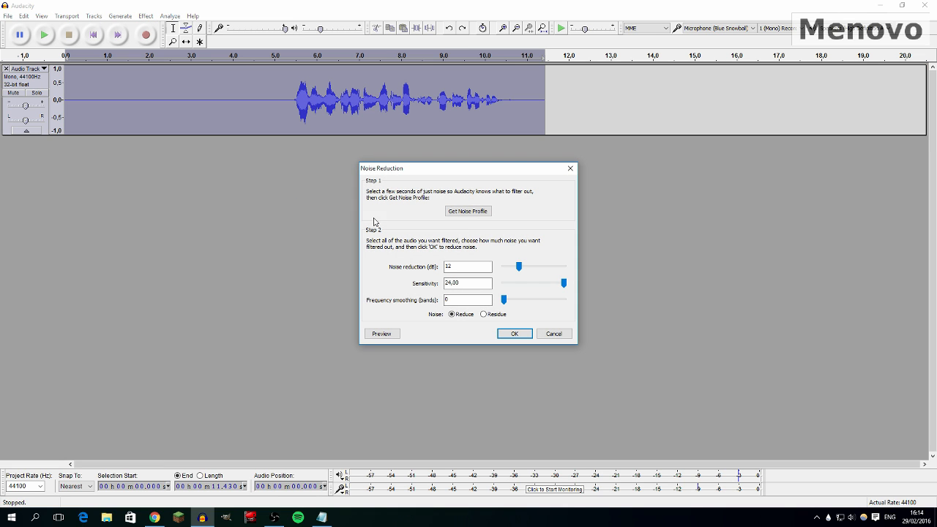
pyautogui.click(472, 212)
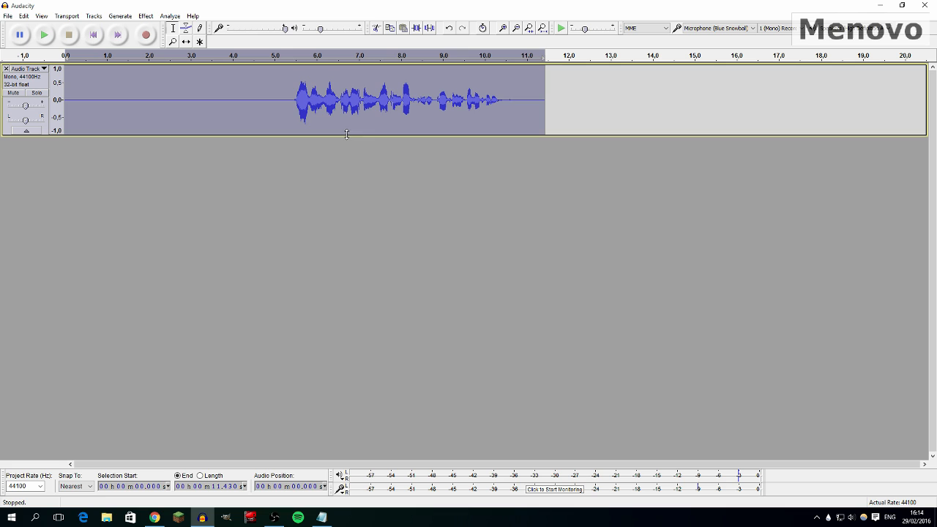
# - Apply Noise Reduction to the whole track with 12 dB reduction, sensitivity 24,00 and 0 frequency smoothing bands
pyautogui.click(241, 102)
pyautogui.click(146, 16)
pyautogui.click(192, 206)
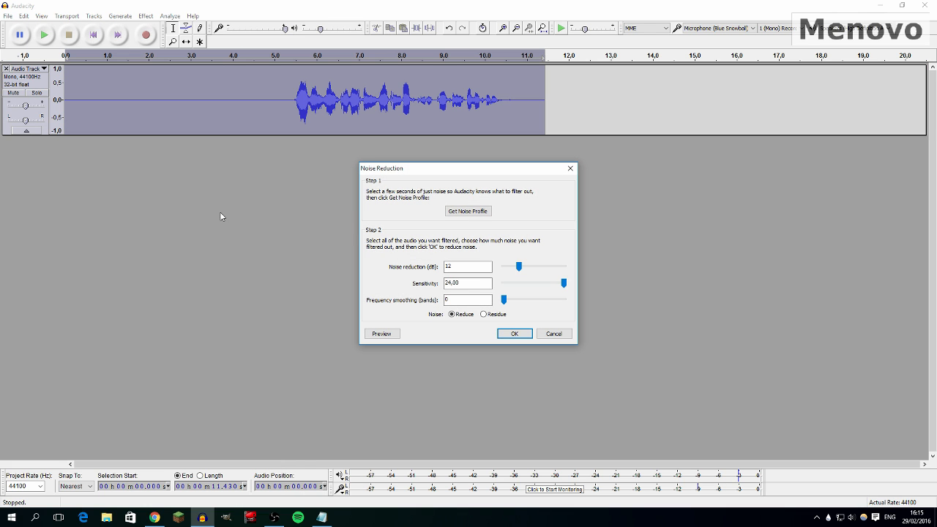
pyautogui.click(515, 334)
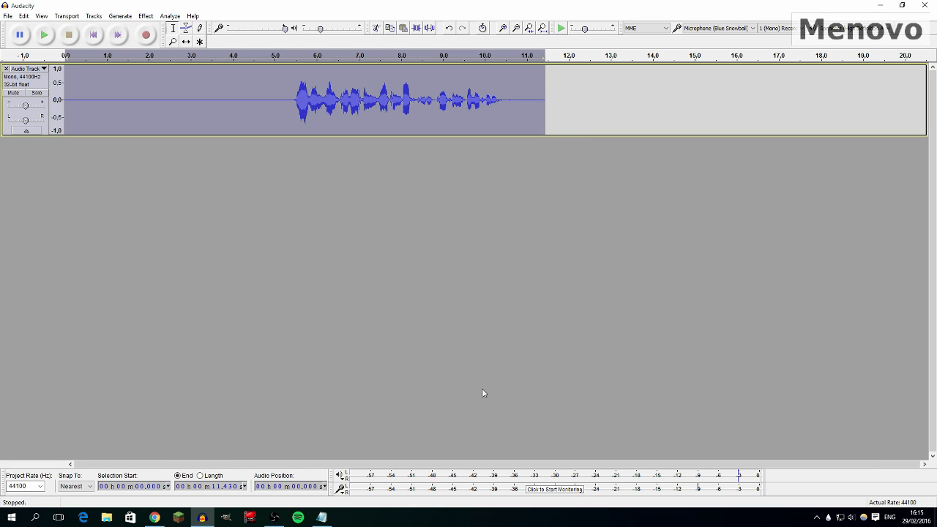
# - Normalize the whole track to a maximum amplitude of -5,0 dB with DC offset removal
pyautogui.click(249, 95)
pyautogui.click(146, 15)
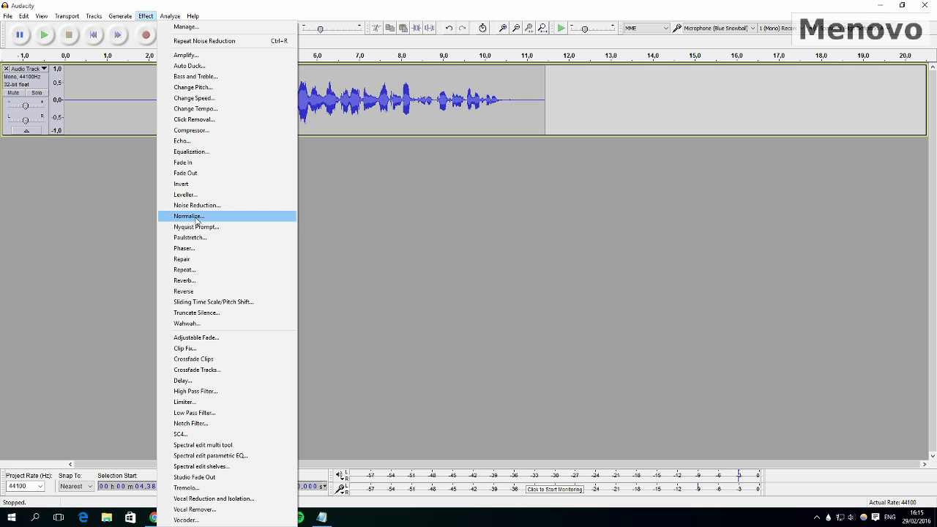
pyautogui.click(202, 218)
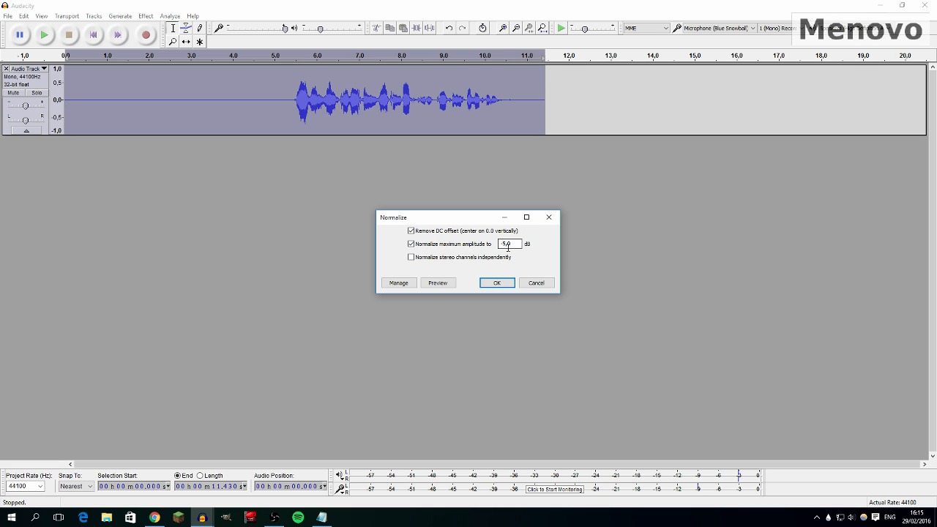
pyautogui.click(497, 283)
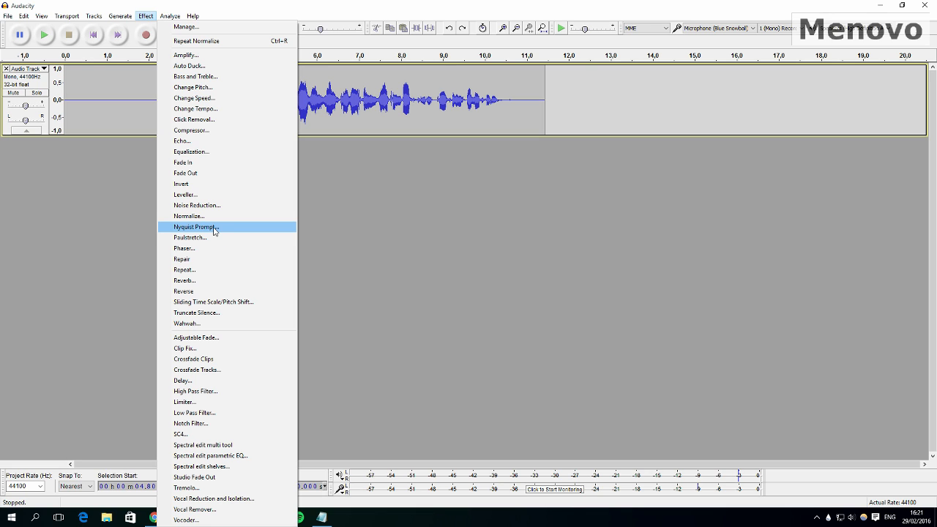
# - Try to apply the Repair effect to the whole track
pyautogui.click(183, 260)
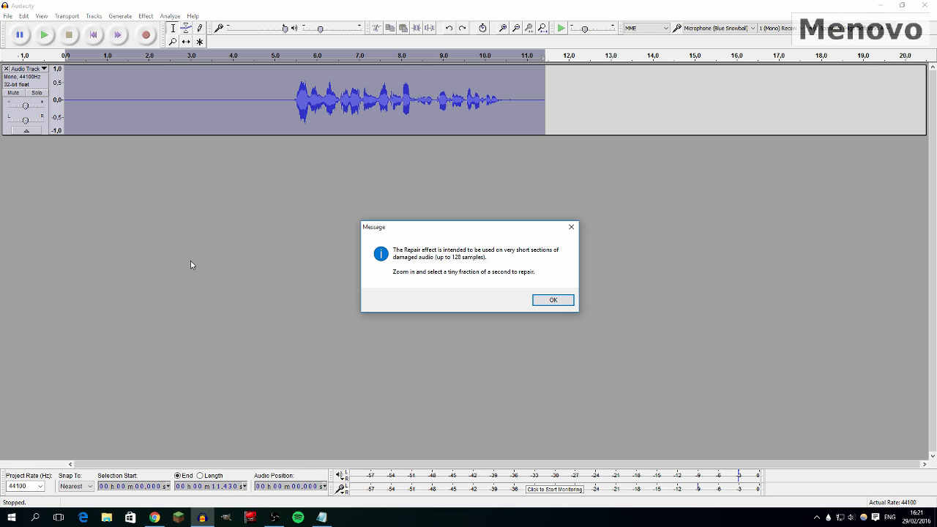
pyautogui.click(572, 227)
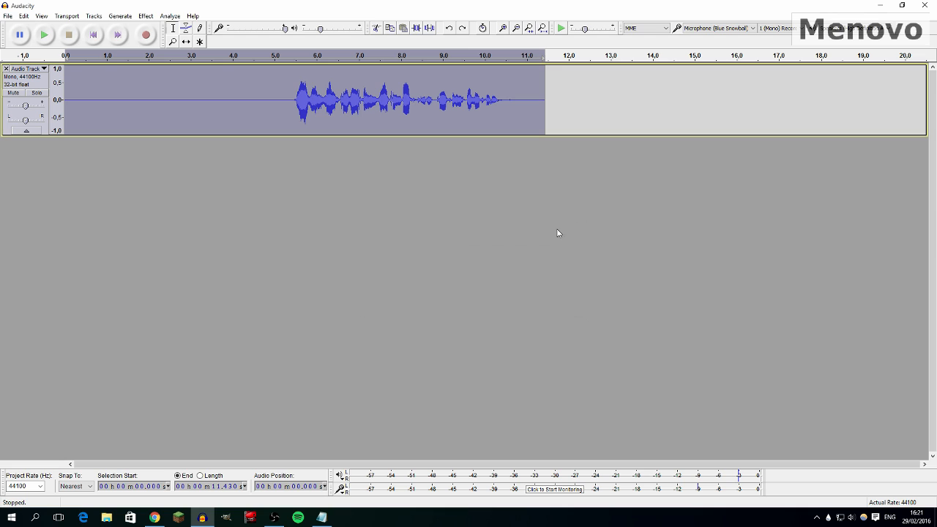
# - Open the Repeat effect for the whole track and set the number of times to repeat to 5
pyautogui.click(198, 71)
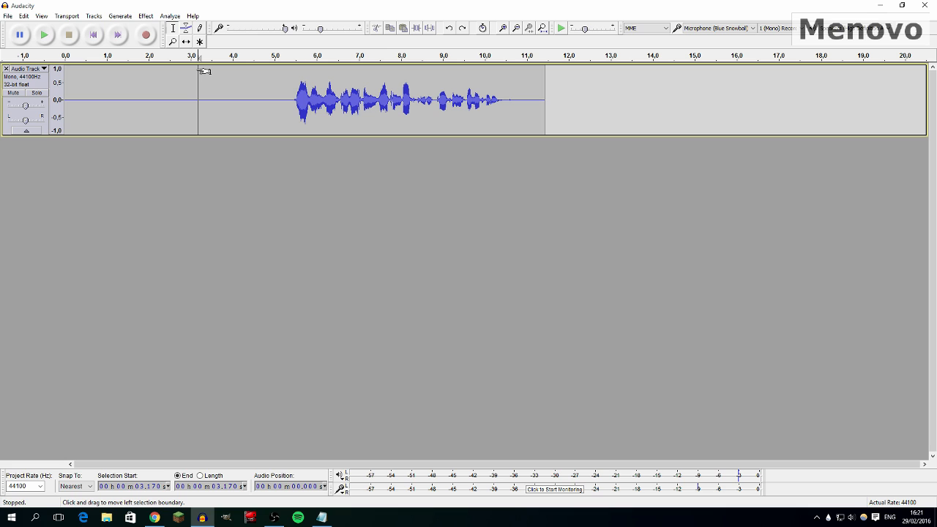
pyautogui.click(144, 16)
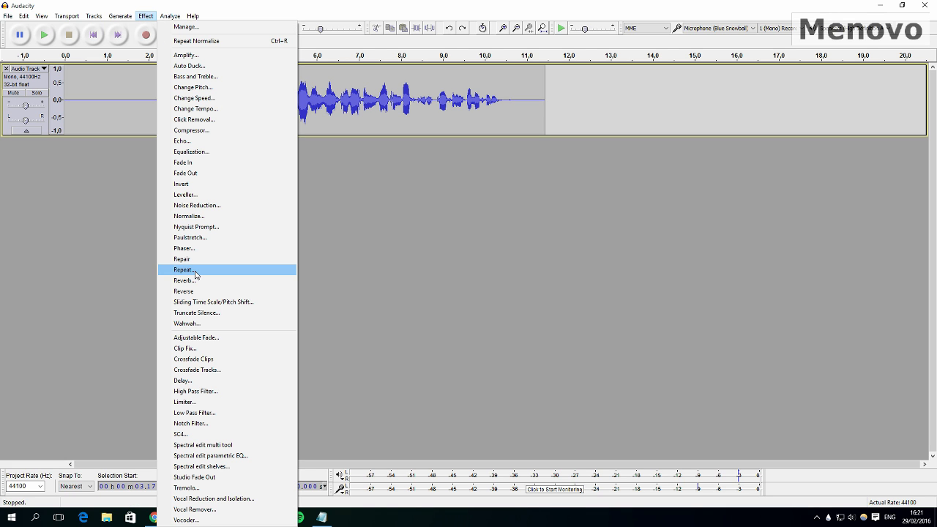
pyautogui.click(195, 271)
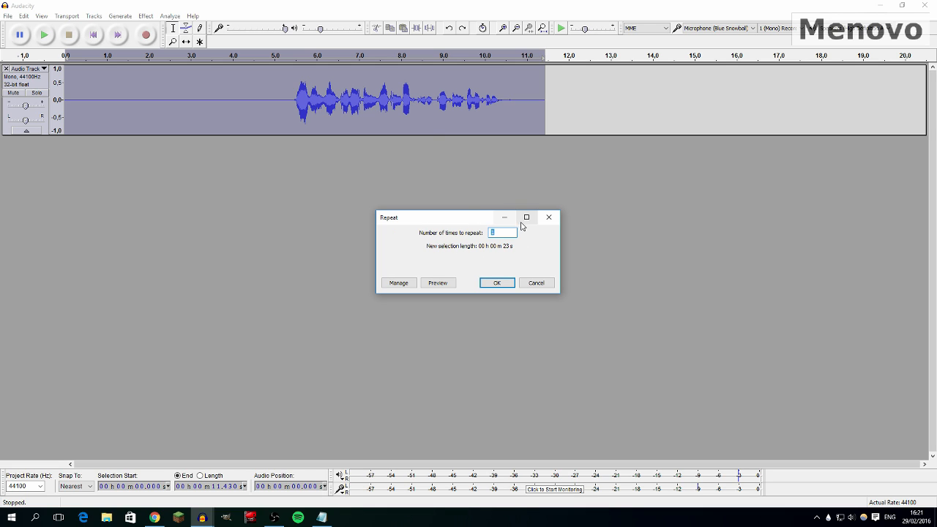
pyautogui.write('5')
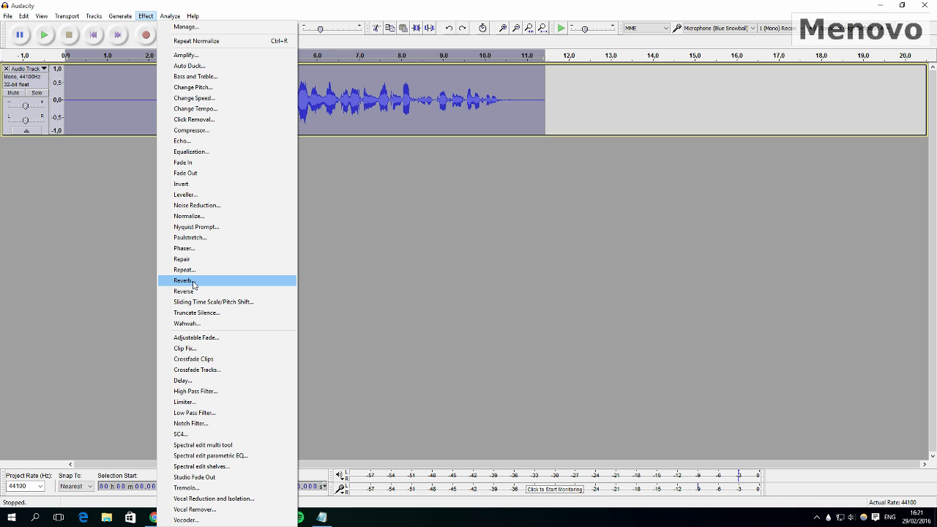
# - Open the Reverb effect and move its settings dialog aside to view the parameters
pyautogui.click(193, 280)
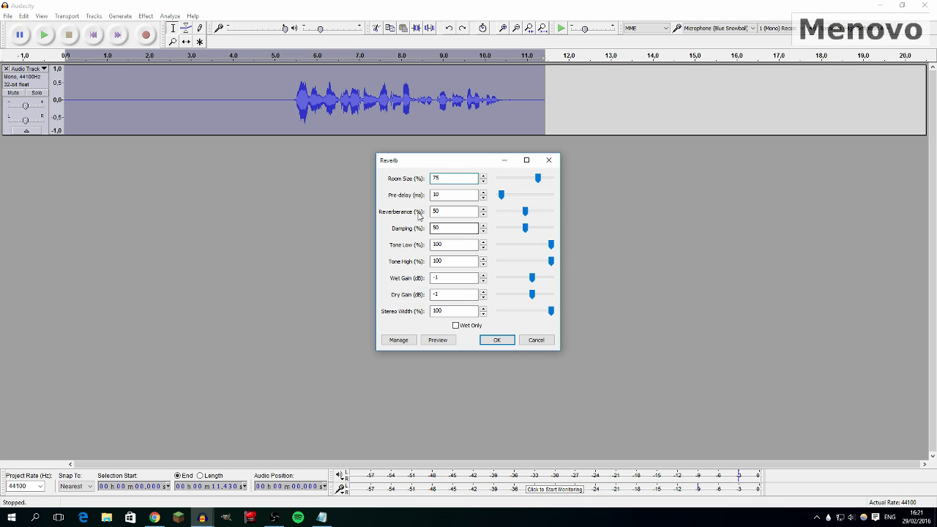
pyautogui.moveTo(422, 161); pyautogui.dragTo(330, 159)
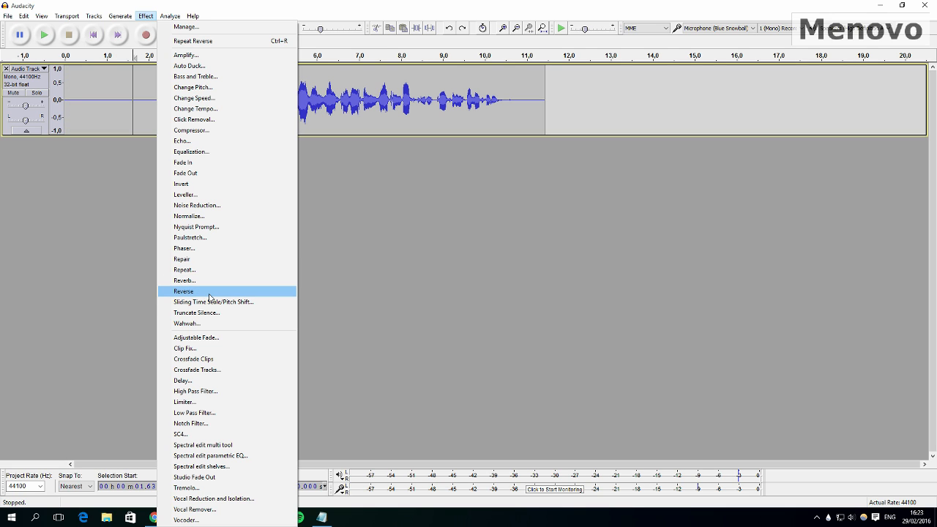
# - Reverse the whole audio track
pyautogui.click(170, 292)
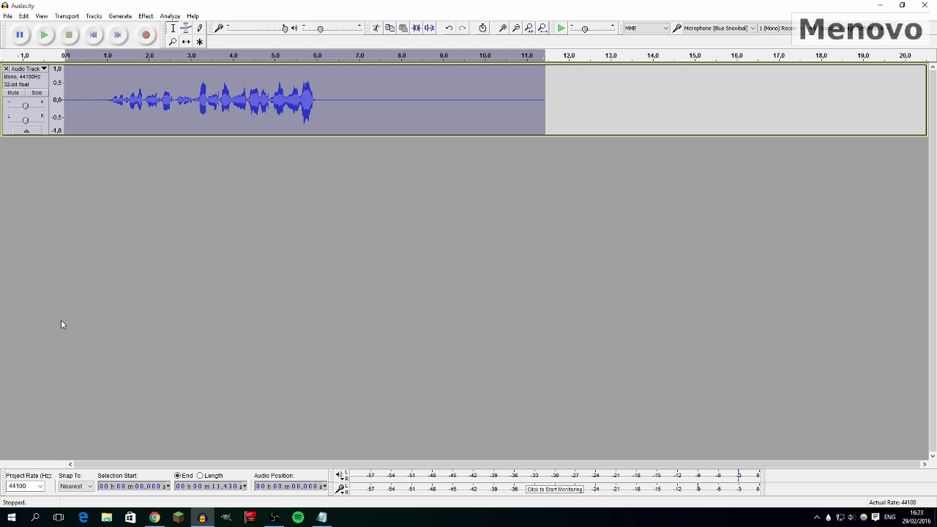
pyautogui.hotkey('alt', 'c')
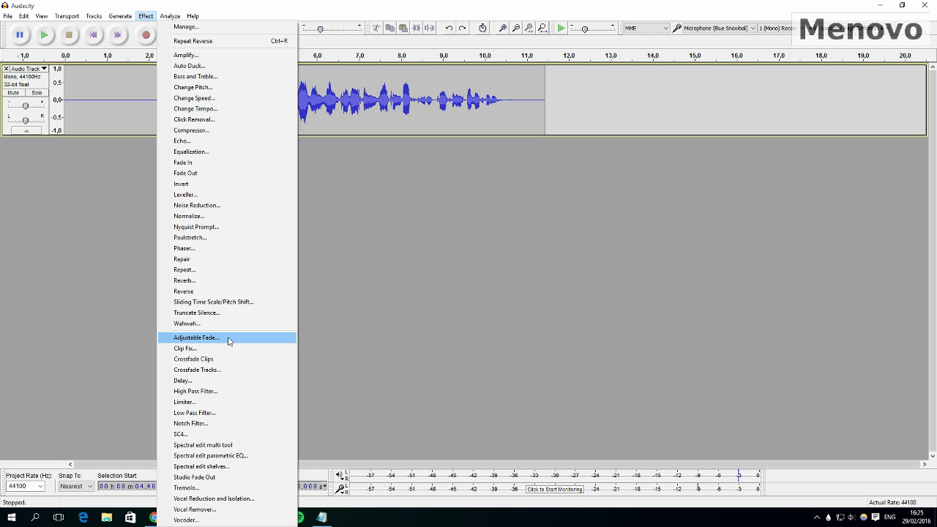
# - Open the Adjustable Fade effect to view its settings
pyautogui.click(229, 338)
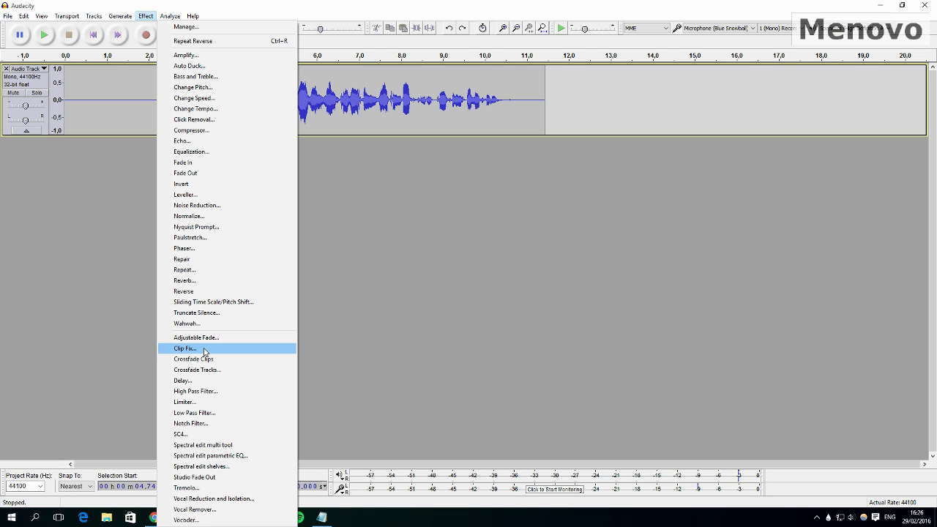
# - View the Clip Fix effect's settings without applying them, and open the High Pass Filter effect
pyautogui.click(204, 350)
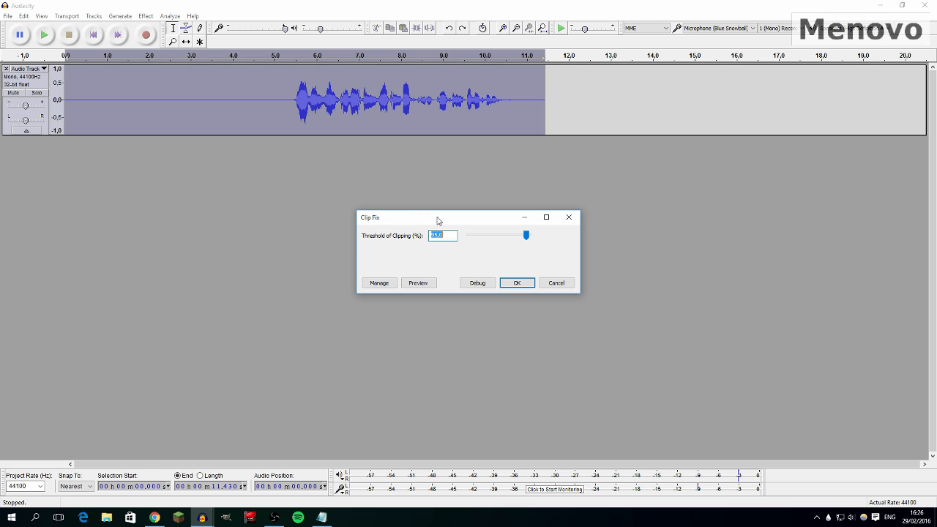
pyautogui.click(557, 283)
pyautogui.click(146, 15)
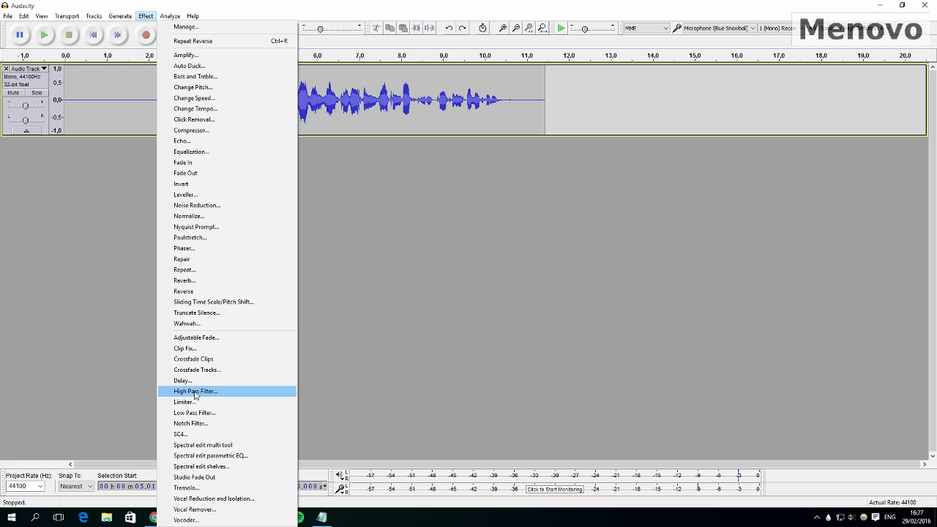
pyautogui.click(195, 394)
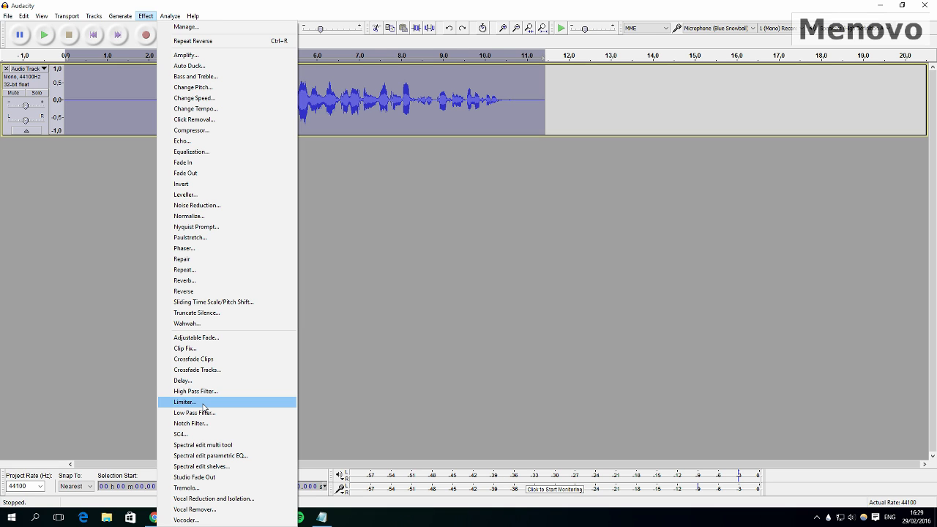
# - Open the Limiter effect for the whole track and view the available limiter types, keeping Soft Clip
pyautogui.click(184, 402)
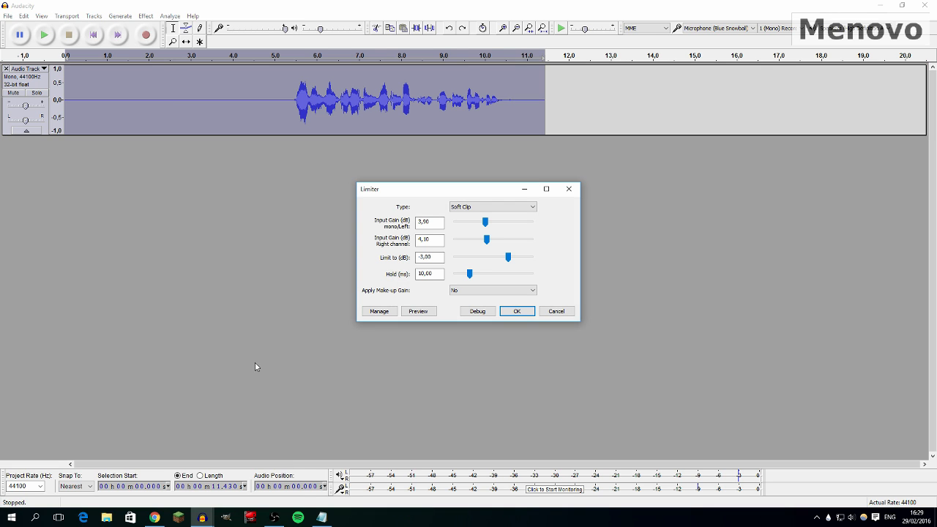
pyautogui.click(498, 211)
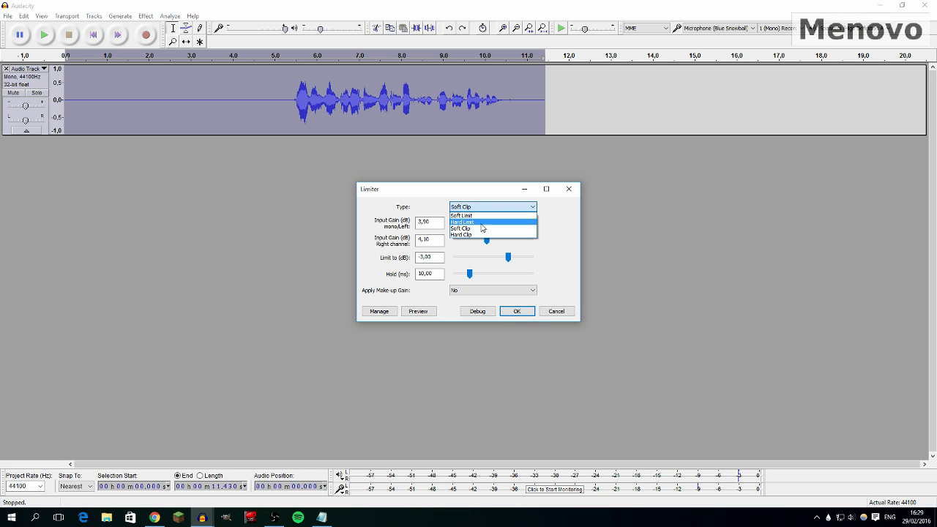
pyautogui.click(528, 209)
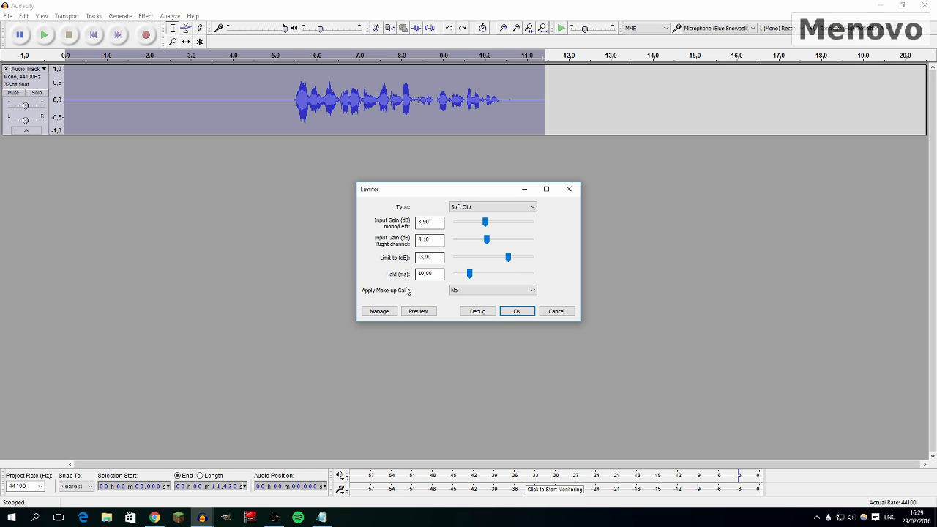